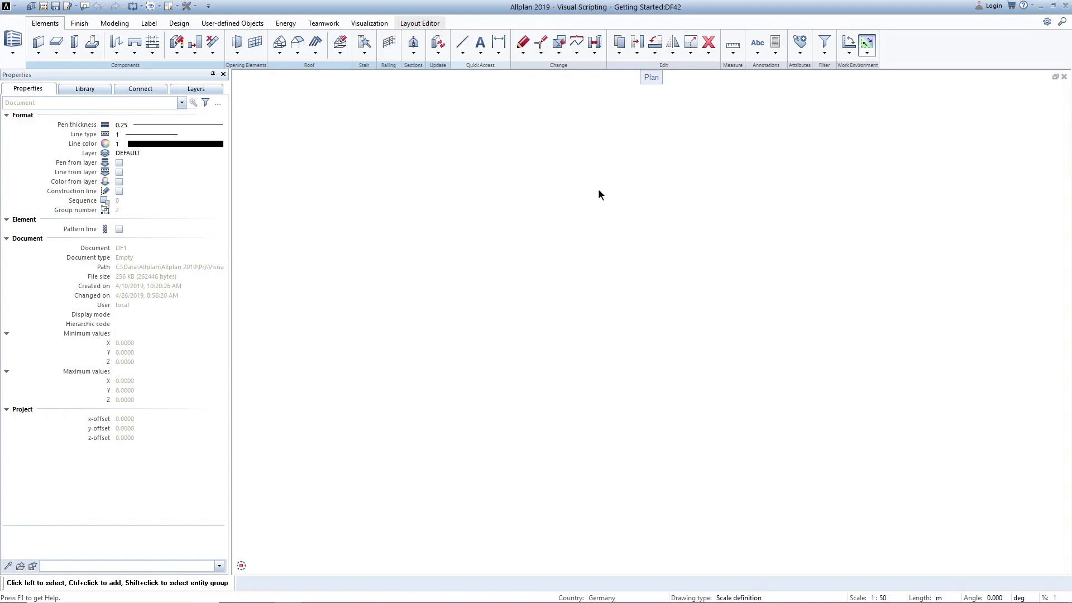
- Add a new ribbon task in Actionbar Configuration and name it 'Visual Scripting'
{"action": "left_click", "coordinate": [1047, 24]}
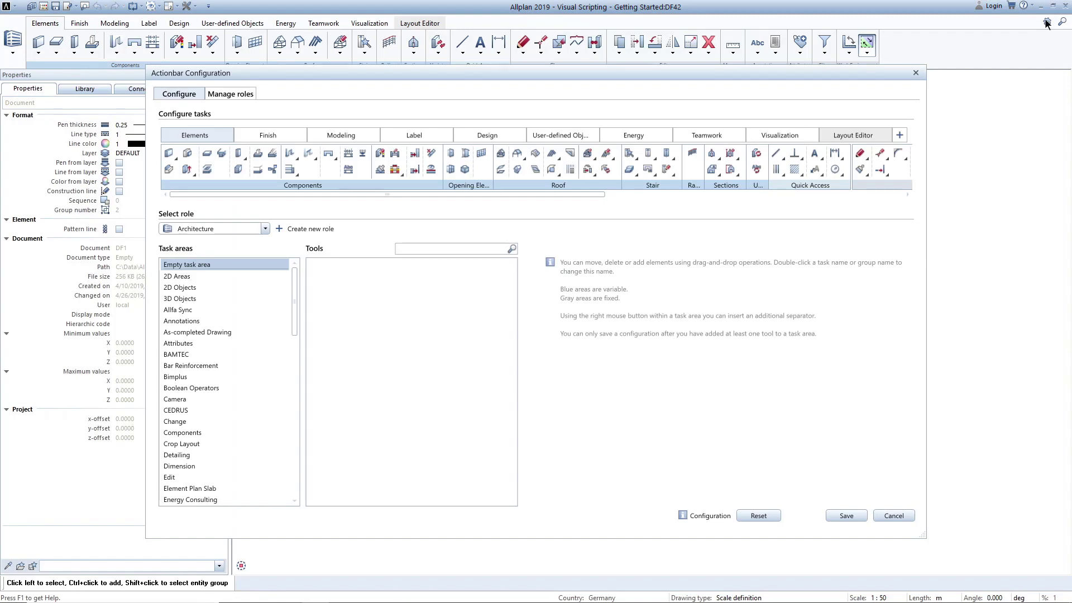
{"action": "left_click", "coordinate": [899, 135]}
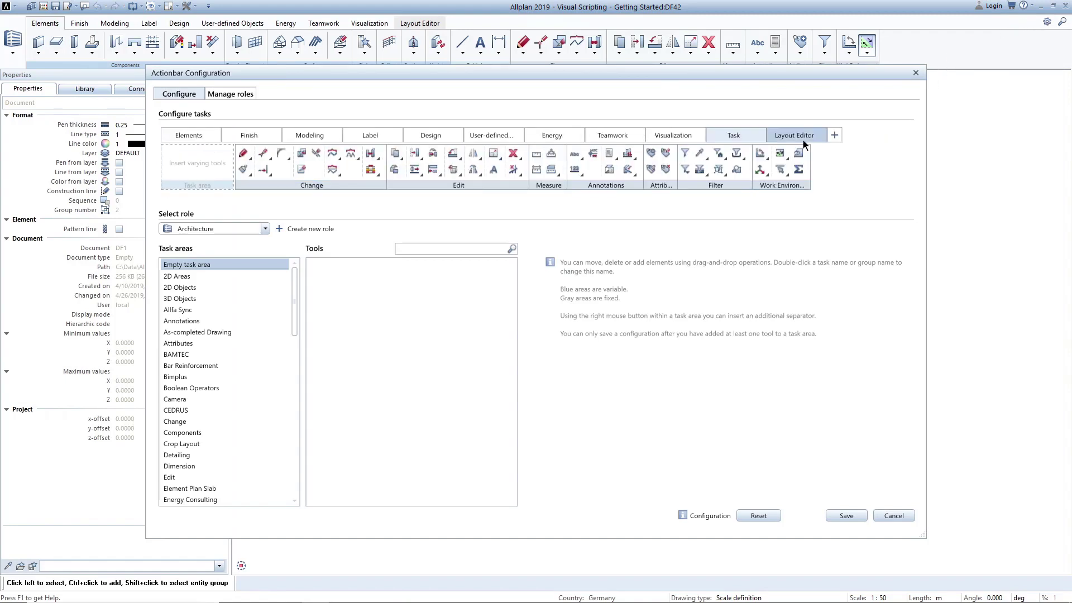
{"action": "double_click", "coordinate": [732, 135]}
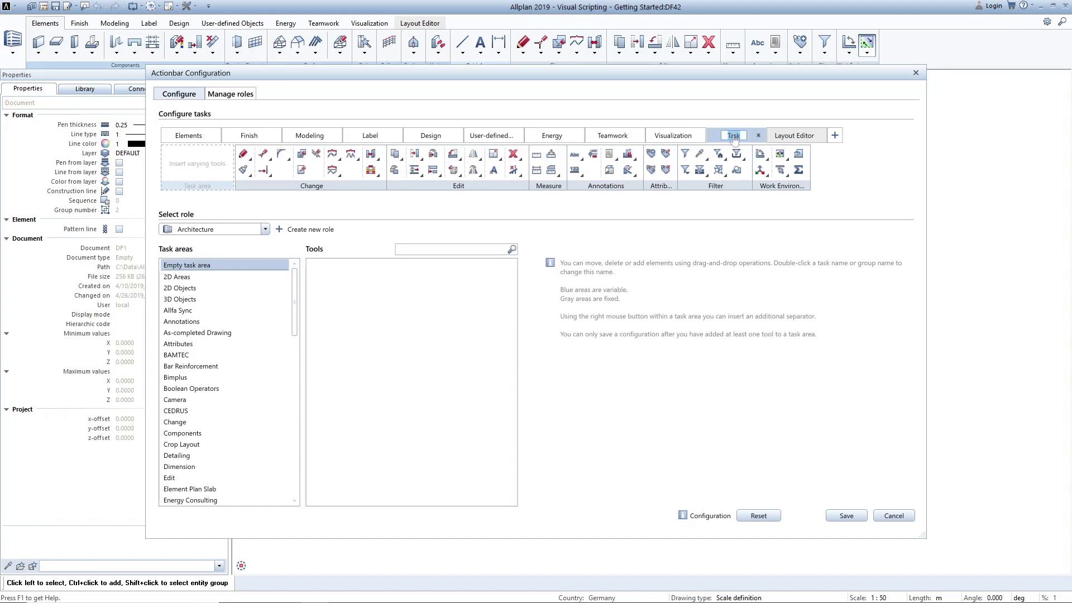
{"action": "type", "text": "Visual Scripting"}
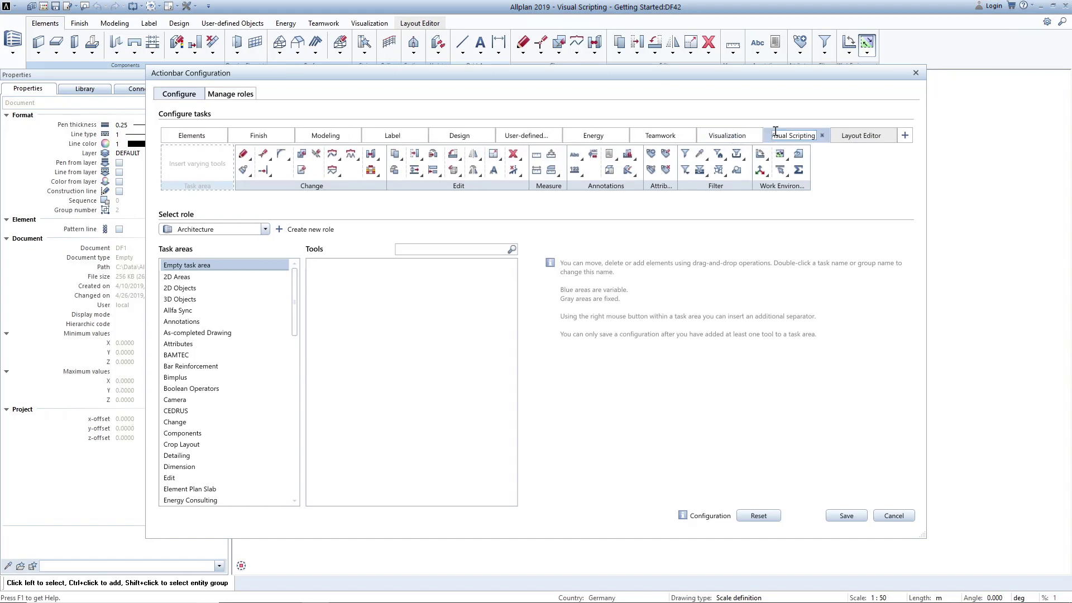
{"action": "key", "text": "Return"}
- Find the Allplan Visual Scripting tool and add it to the new task area
{"action": "left_click", "coordinate": [481, 249]}
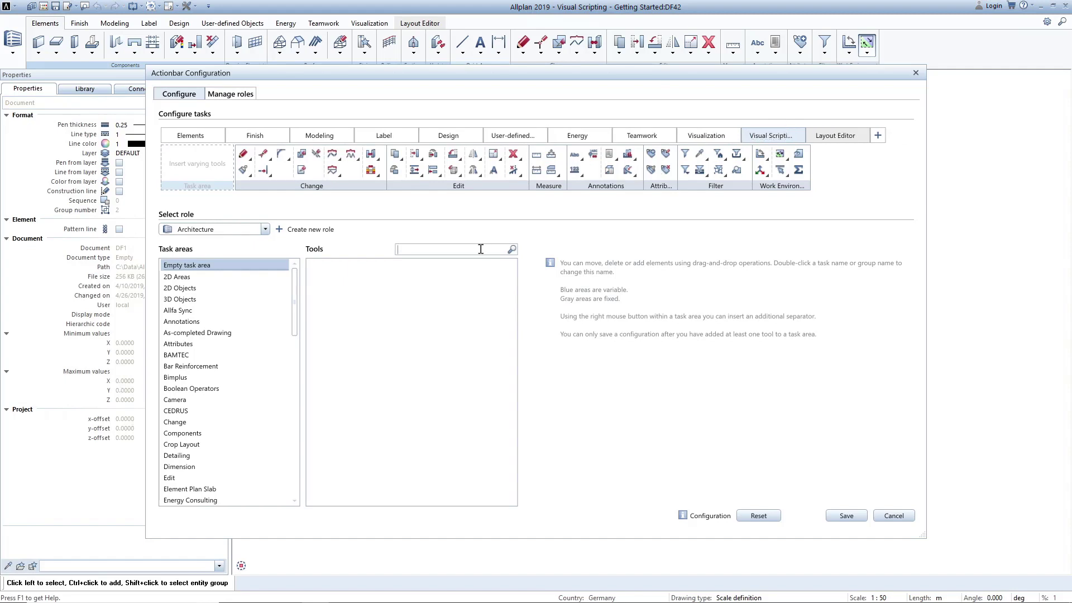
{"action": "type", "text": "Visual Scripting"}
{"action": "key", "text": "Return"}
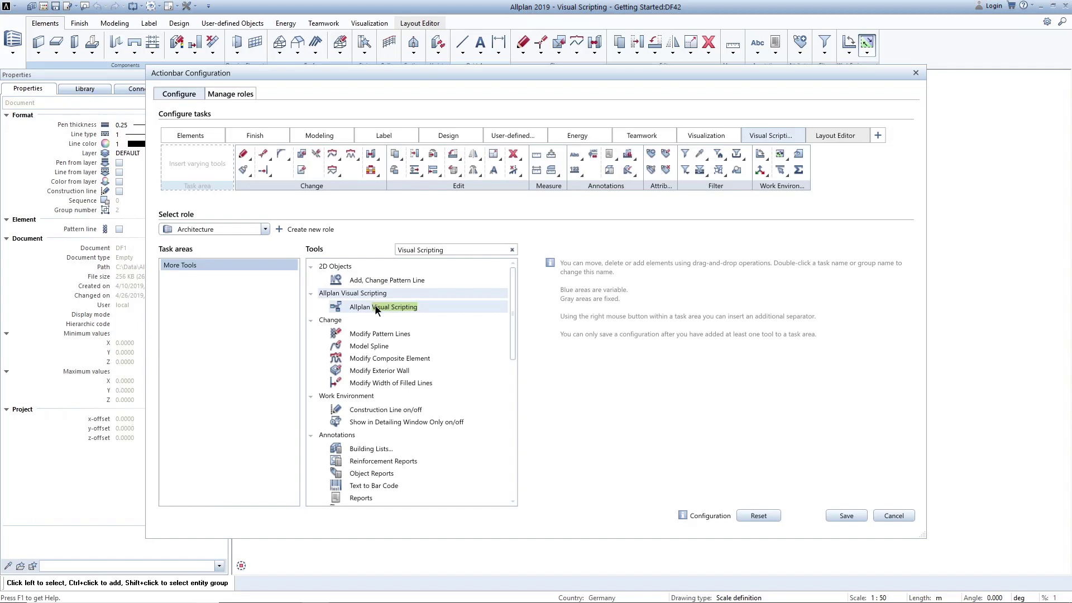
{"action": "left_click_drag", "start_coordinate": [375, 307], "coordinate": [198, 161]}
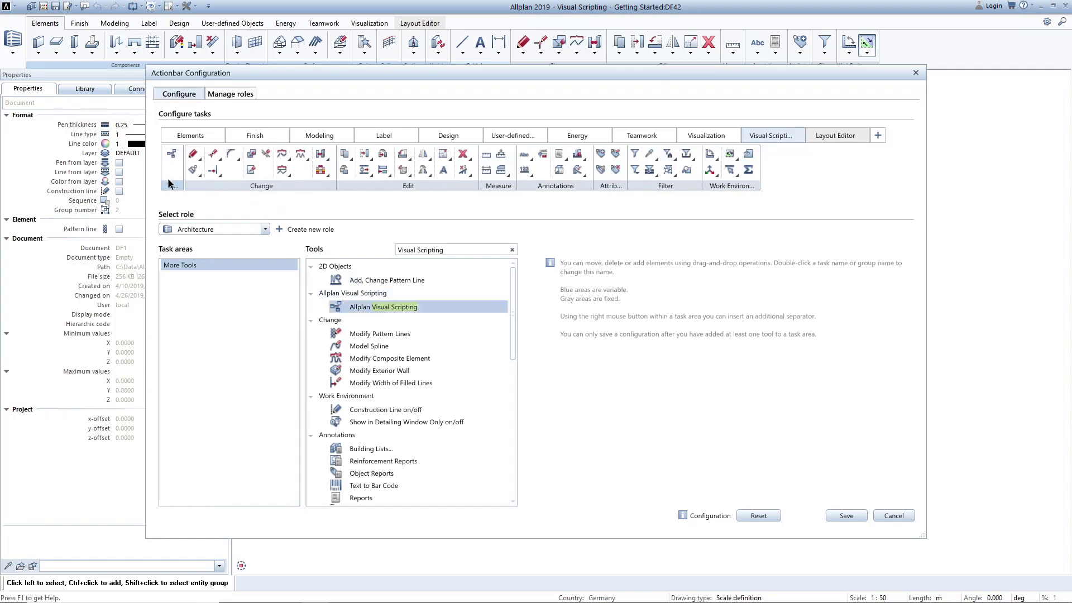
- Rename the task area to 'VS' and save the ribbon configuration
{"action": "double_click", "coordinate": [172, 186]}
{"action": "type", "text": "VS"}
{"action": "key", "text": "Return"}
{"action": "left_click", "coordinate": [856, 518]}
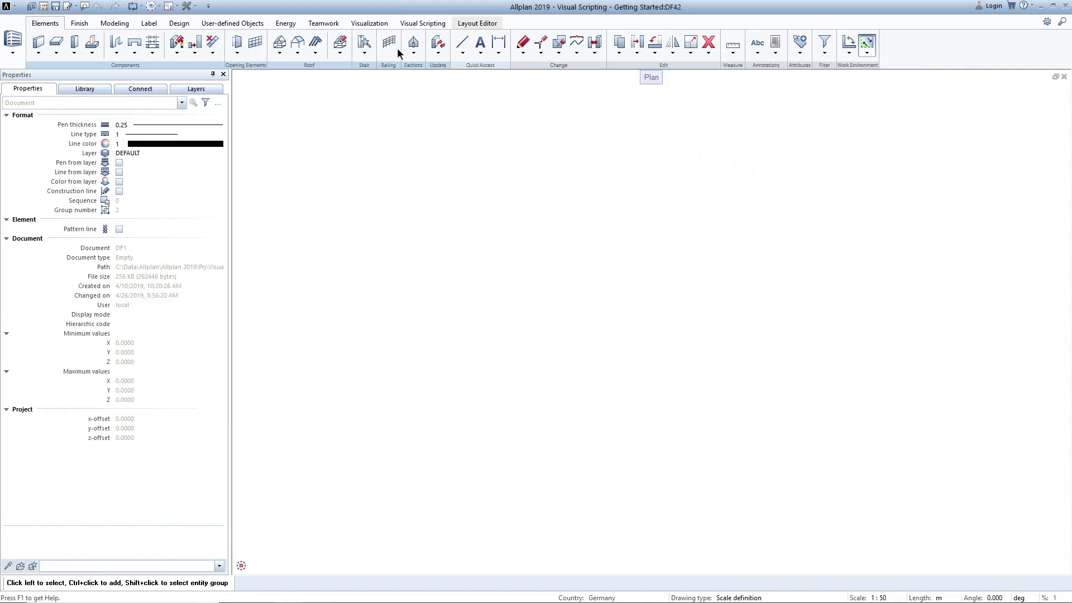
- Launch Allplan Visual Scripting from its ribbon tab, then move and enlarge its window
{"action": "left_click", "coordinate": [417, 23]}
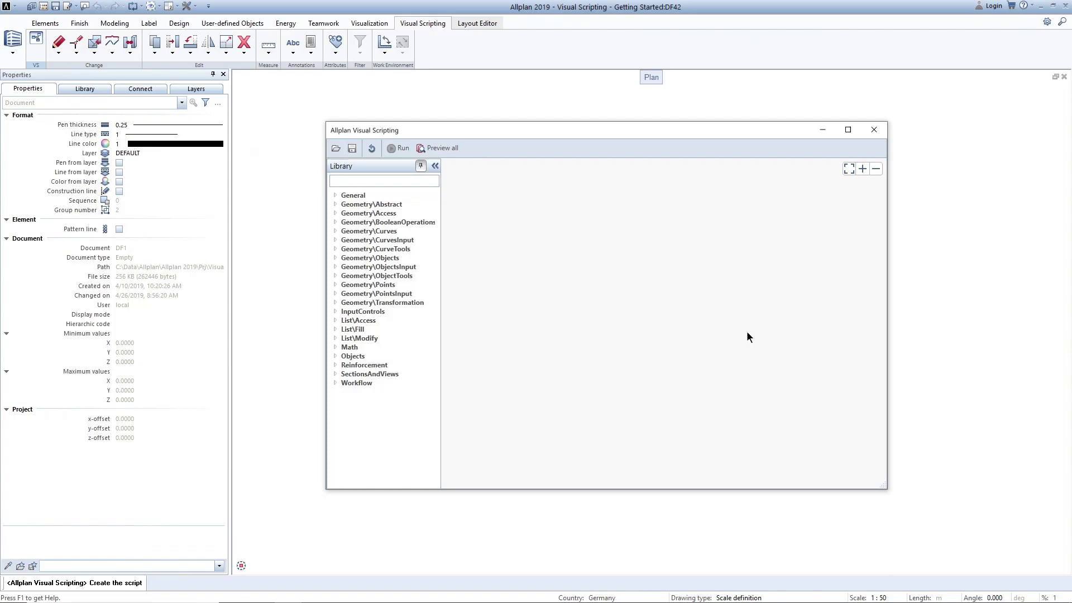
{"action": "mouse_move", "coordinate": [717, 135]}
{"action": "left_mouse_down"}
{"action": "mouse_move", "coordinate": [629, 119]}
{"action": "mouse_move", "coordinate": [589, 83]}
{"action": "left_mouse_up"}
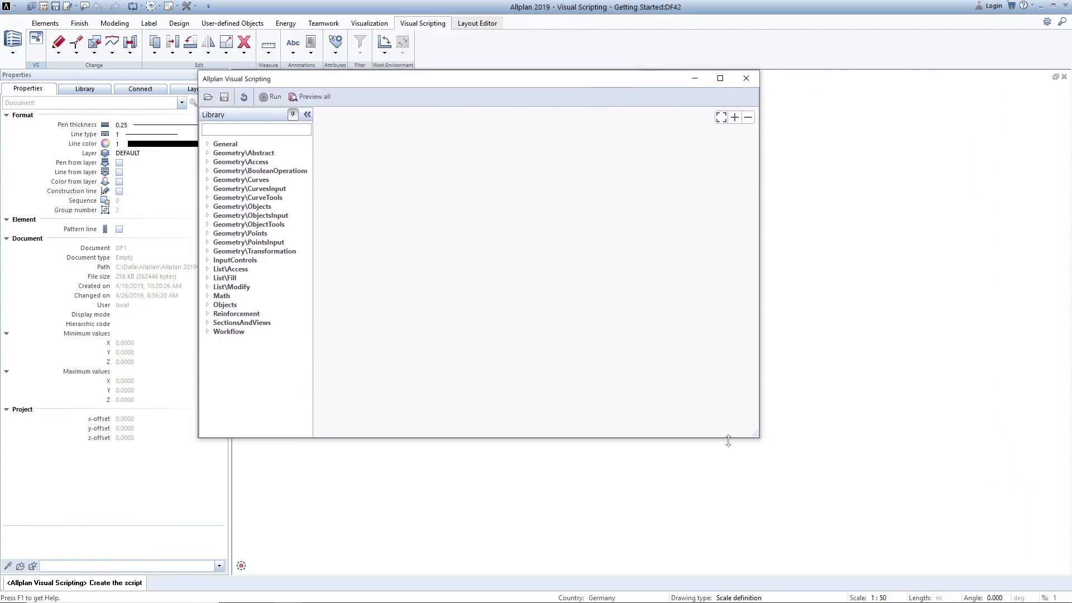
{"action": "left_click_drag", "start_coordinate": [758, 437], "coordinate": [917, 536]}
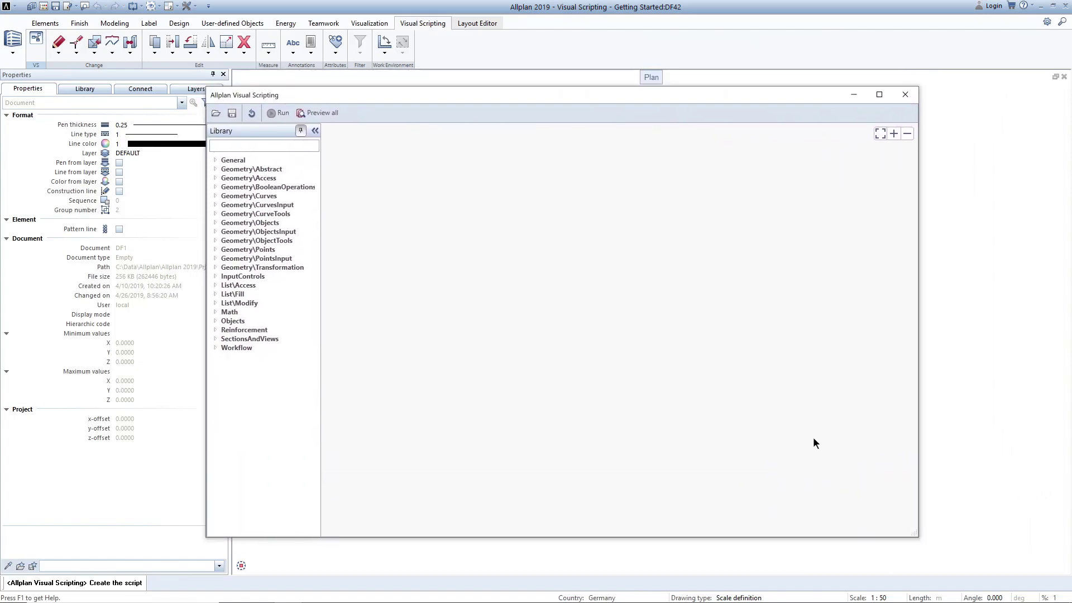
{"action": "mouse_move", "coordinate": [600, 97]}
{"action": "left_mouse_down"}
{"action": "mouse_move", "coordinate": [389, 102]}
{"action": "mouse_move", "coordinate": [1064, 110]}
{"action": "mouse_move", "coordinate": [614, 128]}
{"action": "mouse_move", "coordinate": [613, 120]}
{"action": "left_mouse_up"}
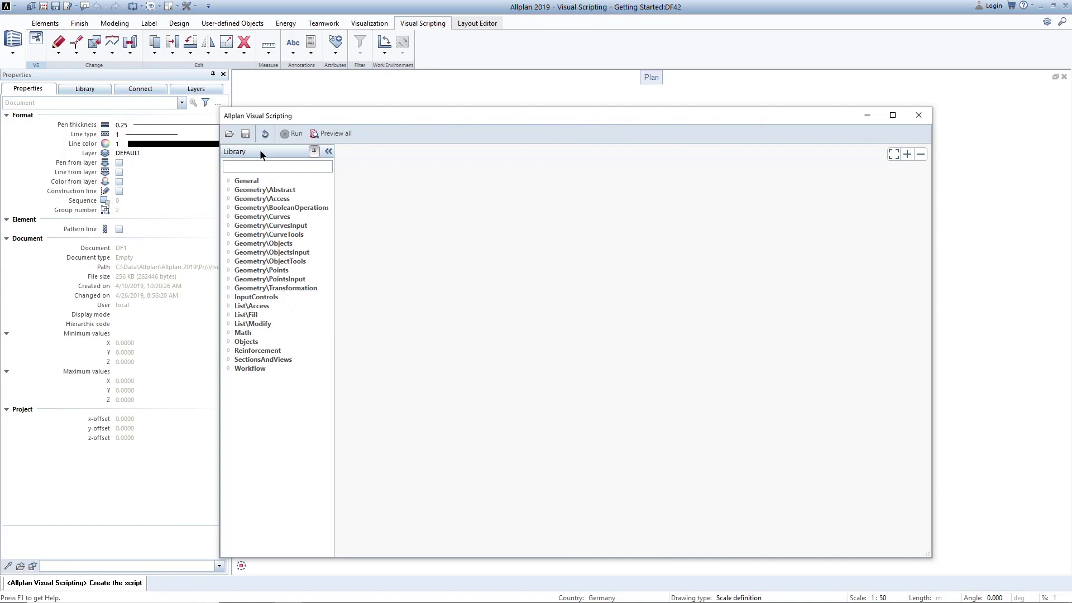
{"action": "left_click_drag", "start_coordinate": [259, 149], "coordinate": [855, 143]}
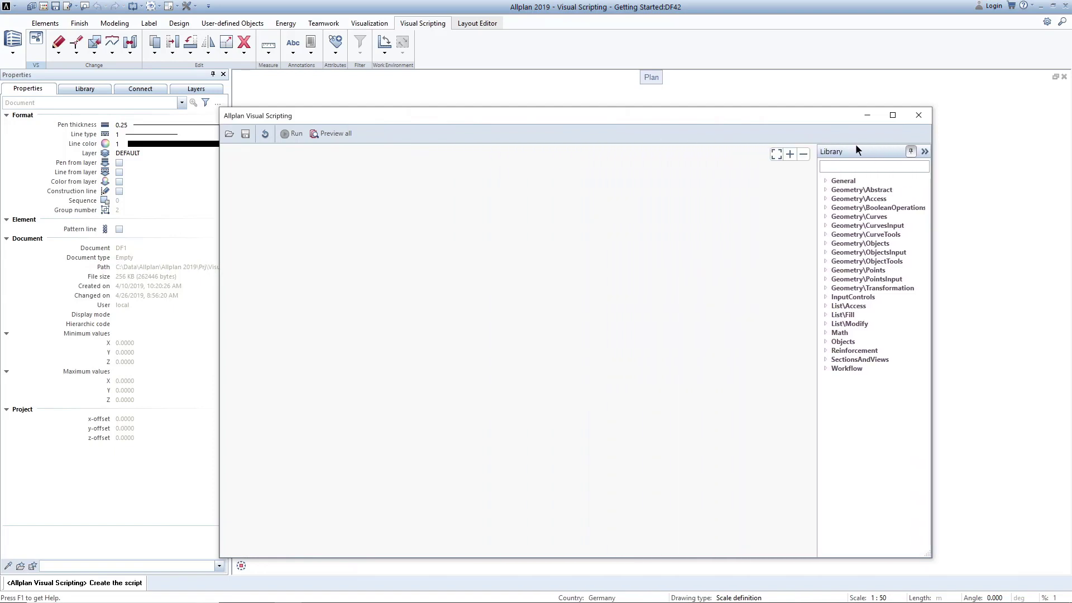
{"action": "left_click_drag", "start_coordinate": [875, 152], "coordinate": [282, 185]}
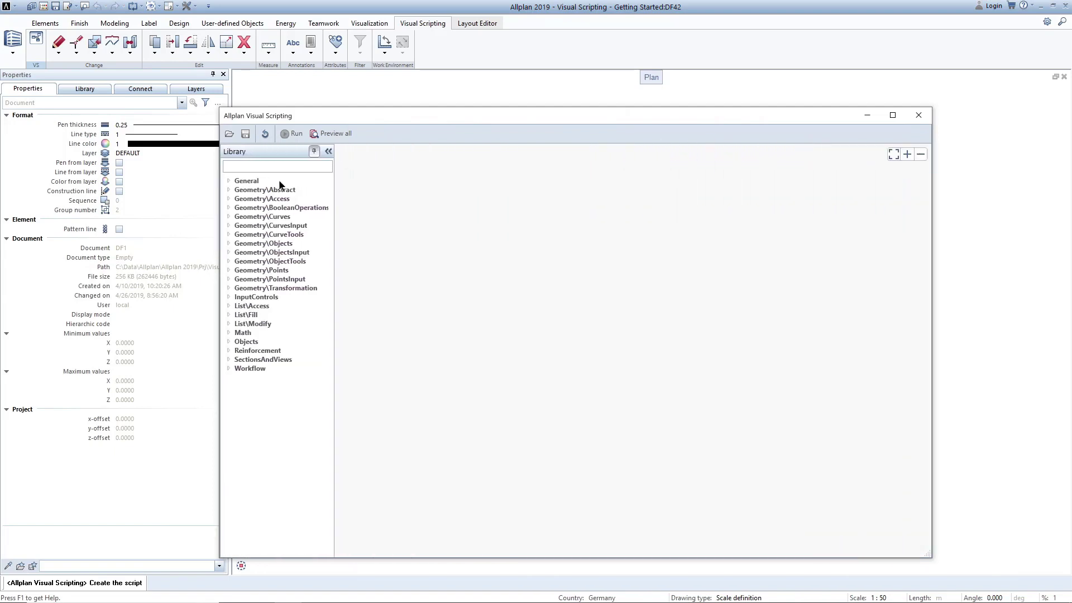
{"action": "left_click", "coordinate": [328, 151]}
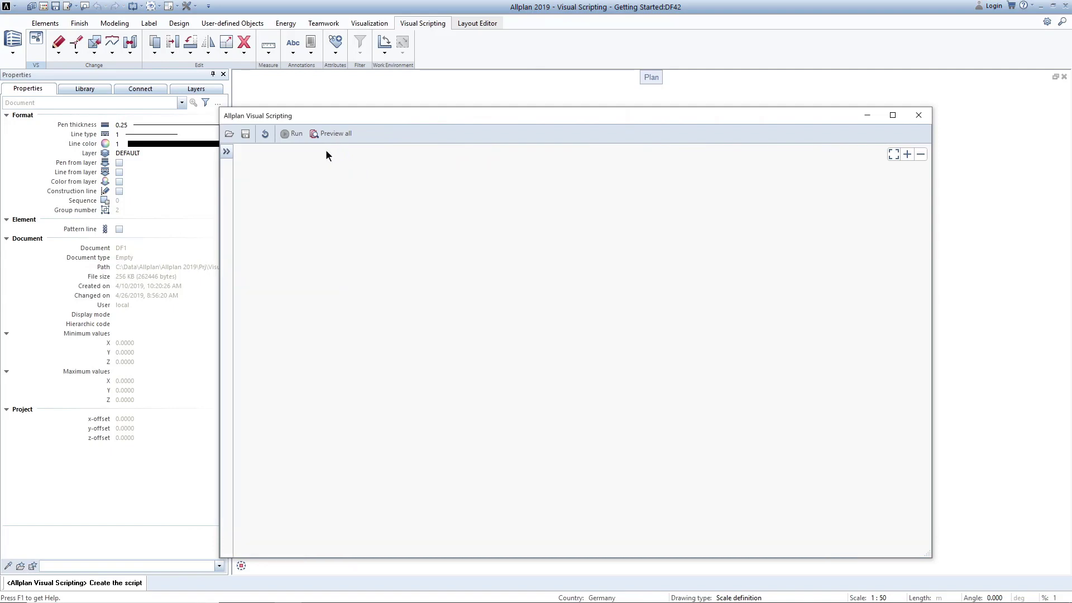
{"action": "left_click", "coordinate": [226, 151]}
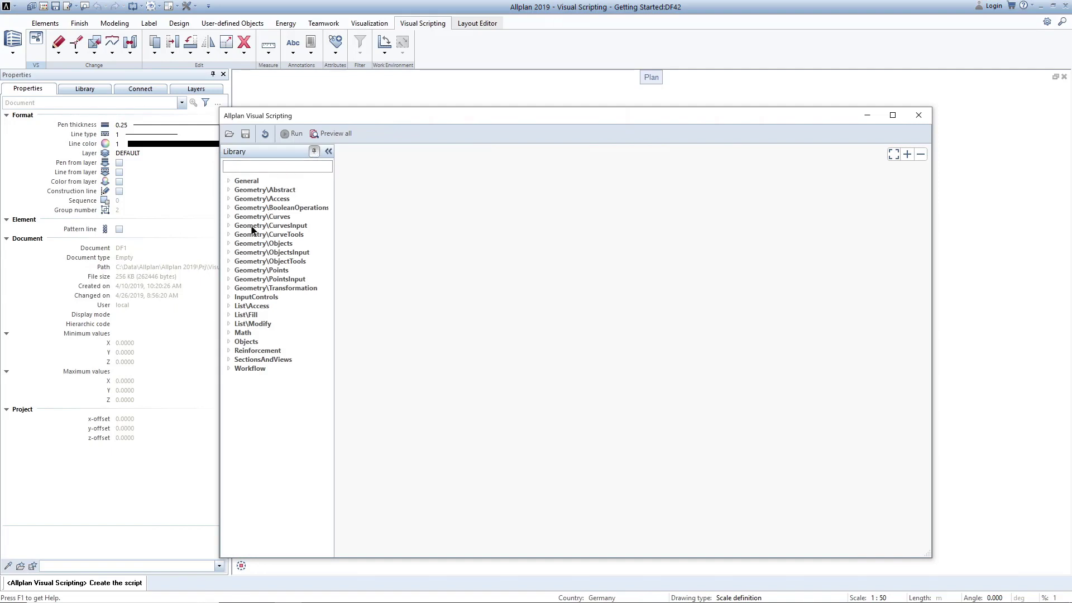
- Add a 'Create Cylinder by Radius and Height' node from Geometry\Objects to the canvas
{"action": "left_click", "coordinate": [229, 244]}
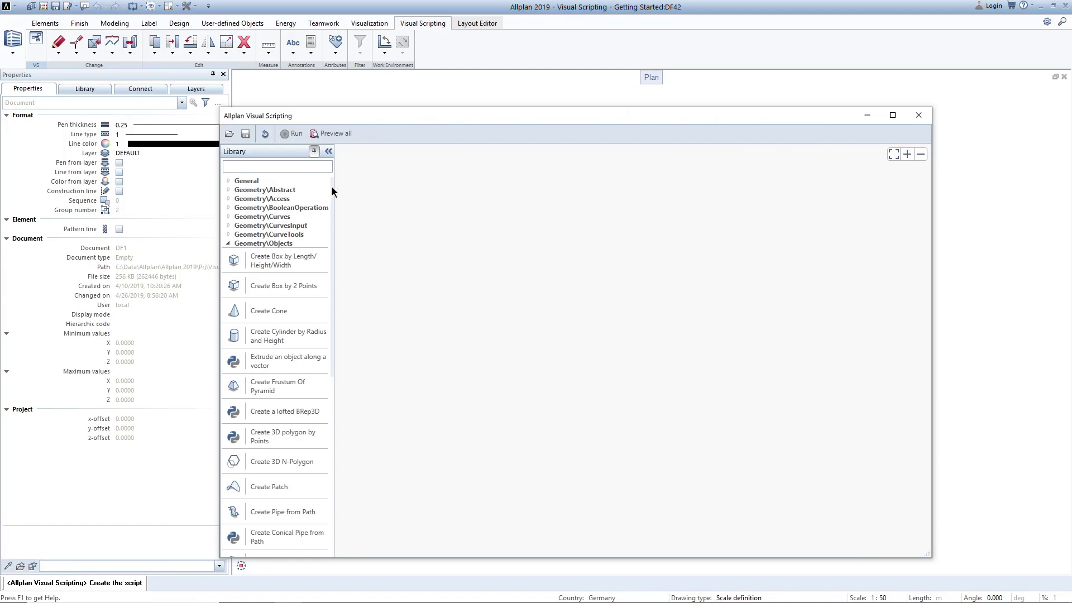
{"action": "mouse_move", "coordinate": [331, 188]}
{"action": "left_mouse_down"}
{"action": "mouse_move", "coordinate": [326, 336]}
{"action": "mouse_move", "coordinate": [330, 186]}
{"action": "left_mouse_up"}
{"action": "mouse_move", "coordinate": [286, 333]}
{"action": "left_mouse_down"}
{"action": "mouse_move", "coordinate": [552, 297]}
{"action": "mouse_move", "coordinate": [521, 272]}
{"action": "left_mouse_up"}
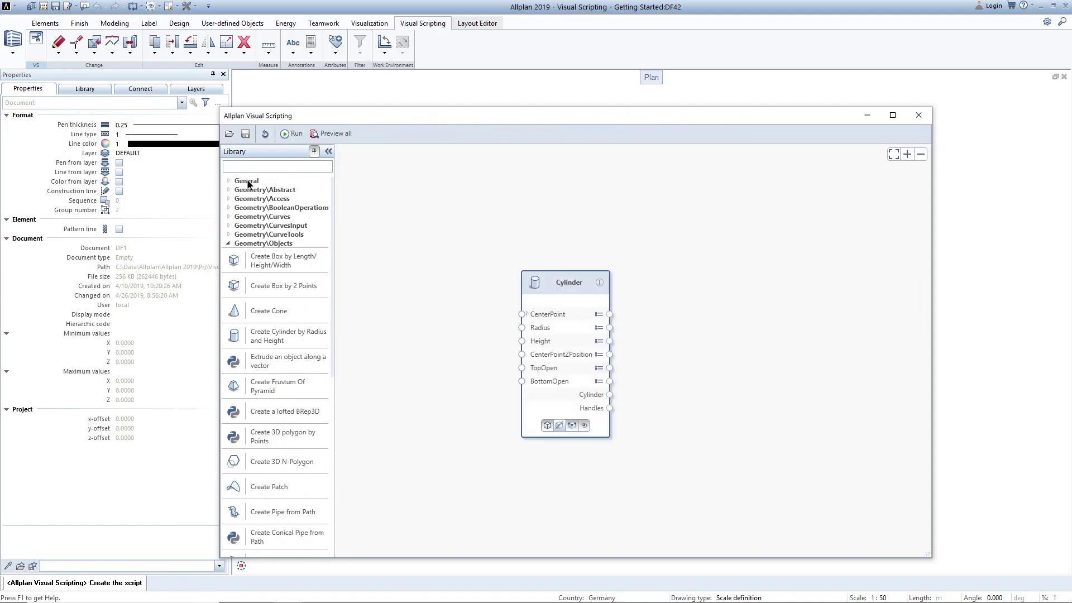
- Place a Format node from General and wire the Cylinder output to its Objects input
{"action": "left_click", "coordinate": [229, 181]}
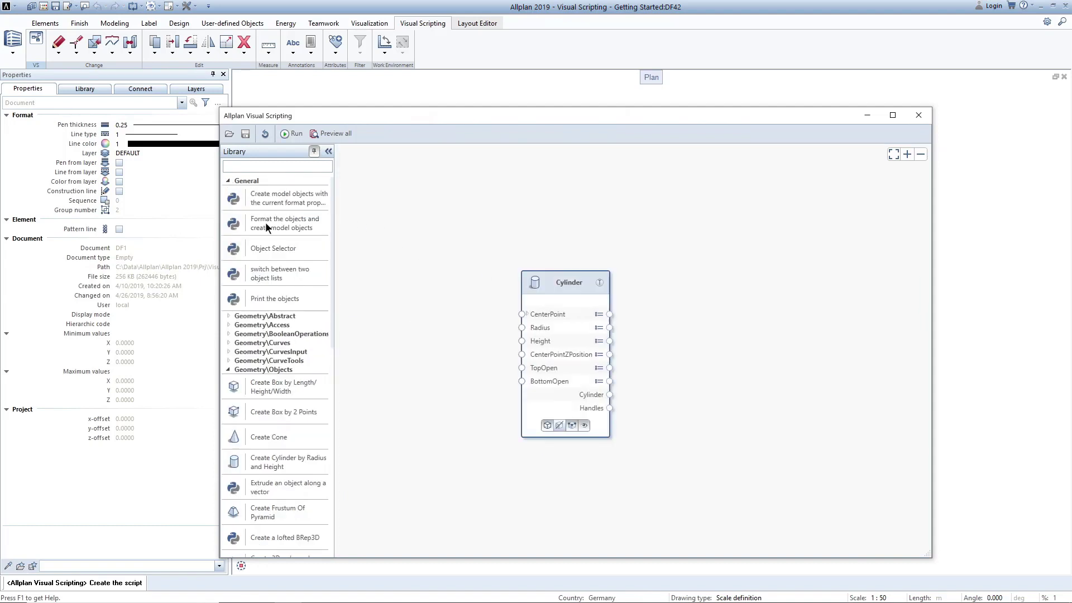
{"action": "left_click_drag", "start_coordinate": [266, 223], "coordinate": [677, 244]}
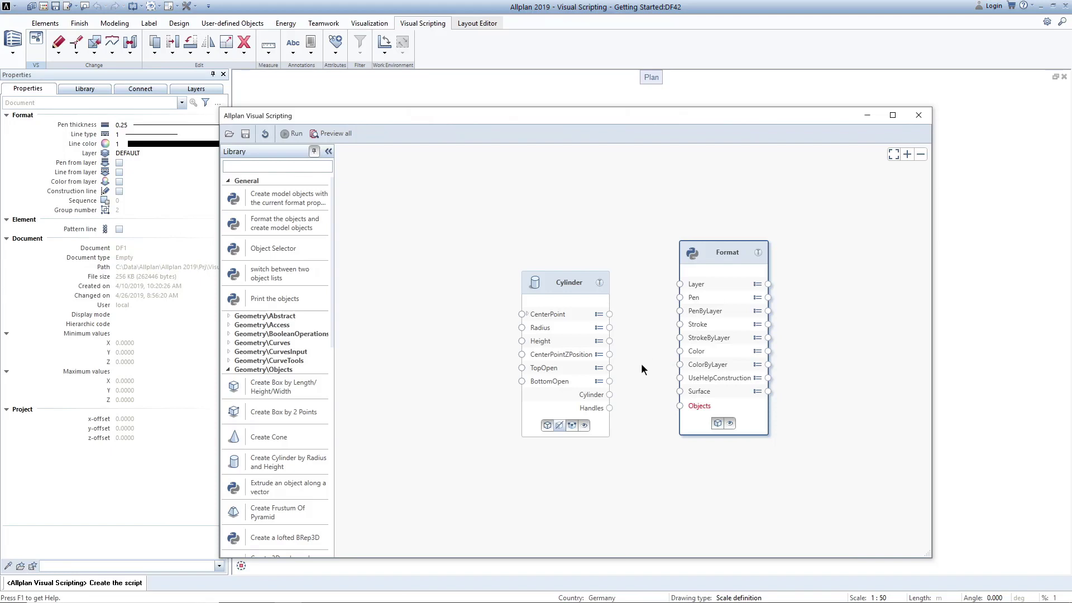
{"action": "left_click_drag", "start_coordinate": [609, 394], "coordinate": [680, 406]}
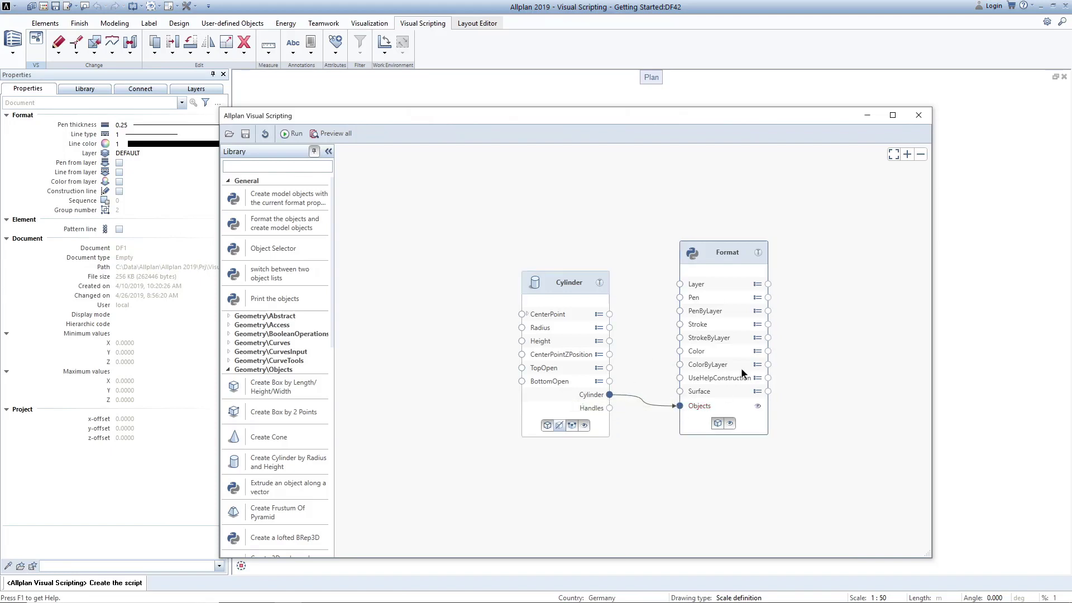
- Zoom the canvas to fit the Cylinder–Format graph, then zoom out one step
{"action": "left_click", "coordinate": [893, 153]}
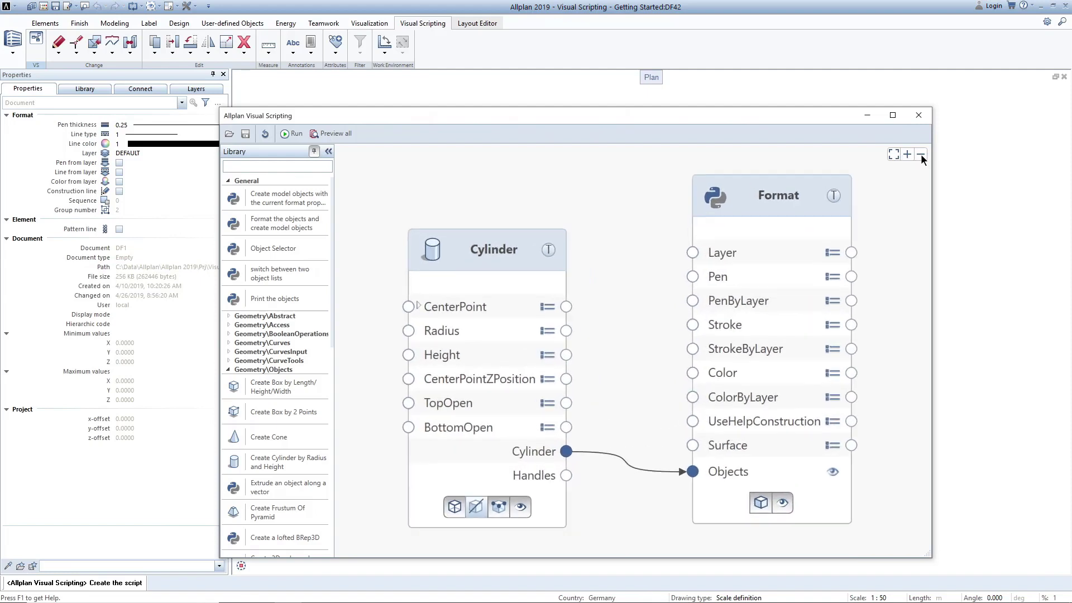
{"action": "left_click", "coordinate": [919, 153]}
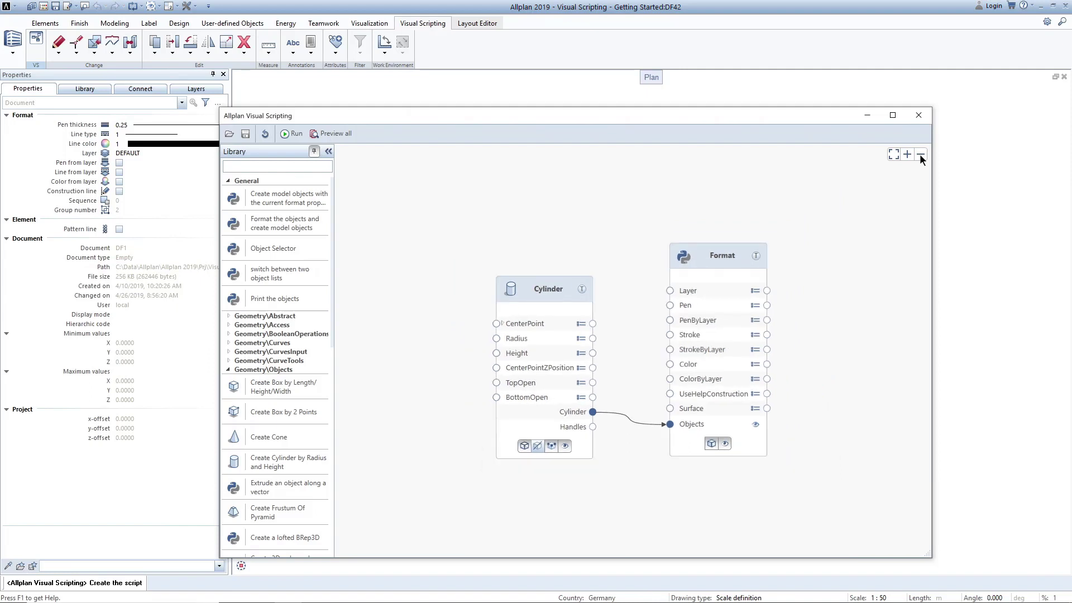